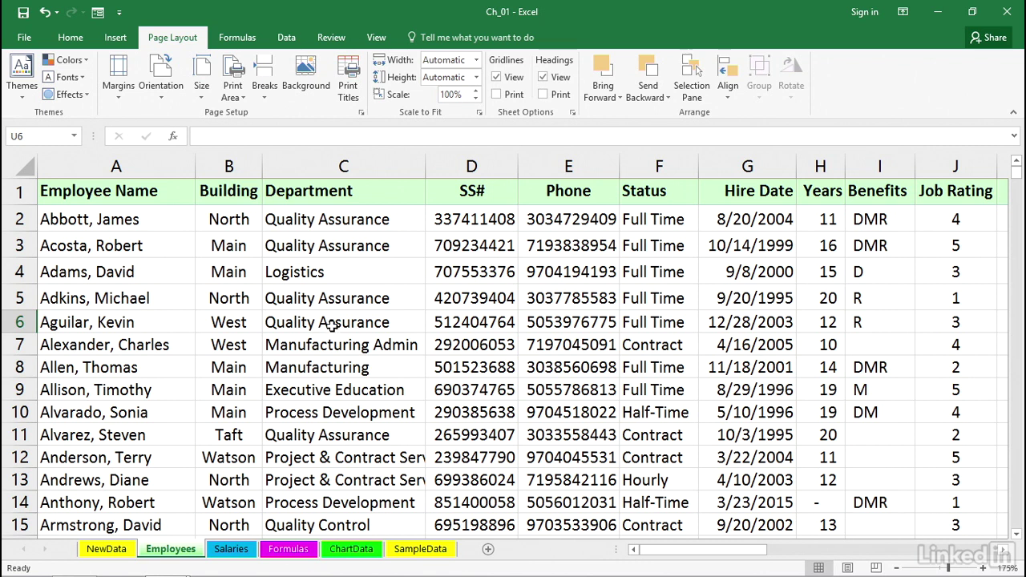
AutoFit the width of every column on the Employees sheet to its contents
click(21, 167)
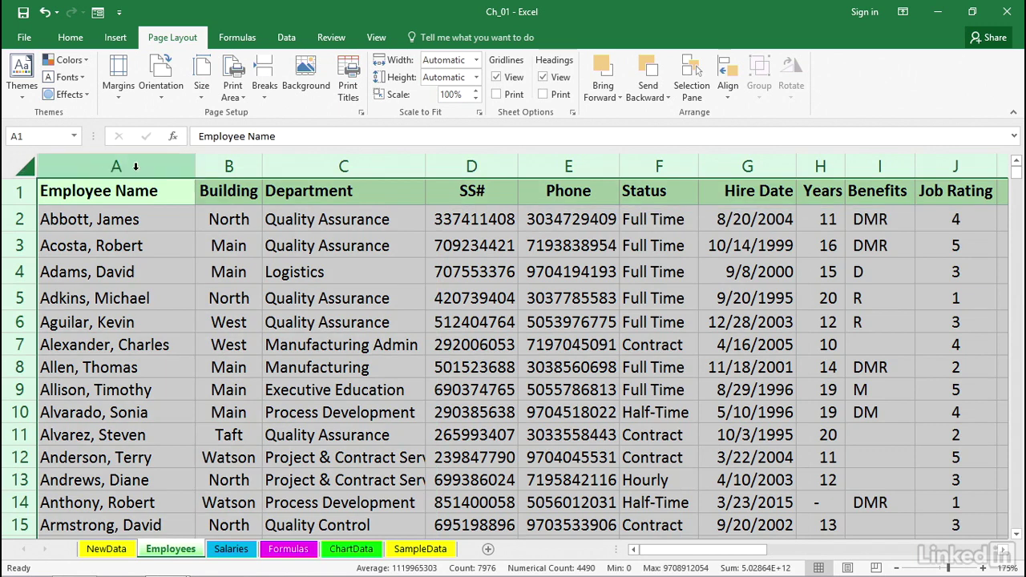
double_click(196, 165)
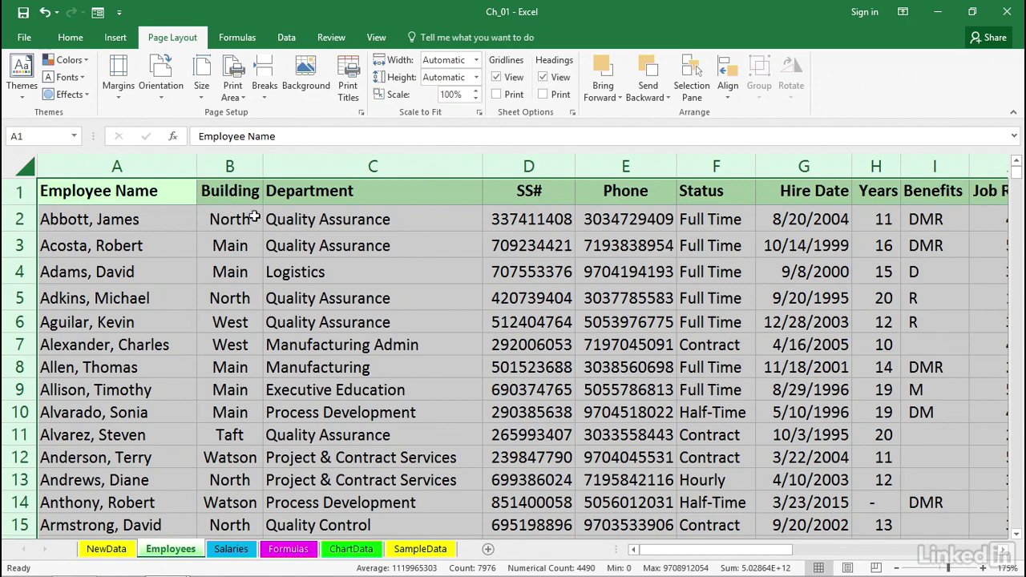
click(362, 245)
scroll(407, 293, down, 3)
scroll(407, 296, down, 1)
scroll(408, 296, up, 4)
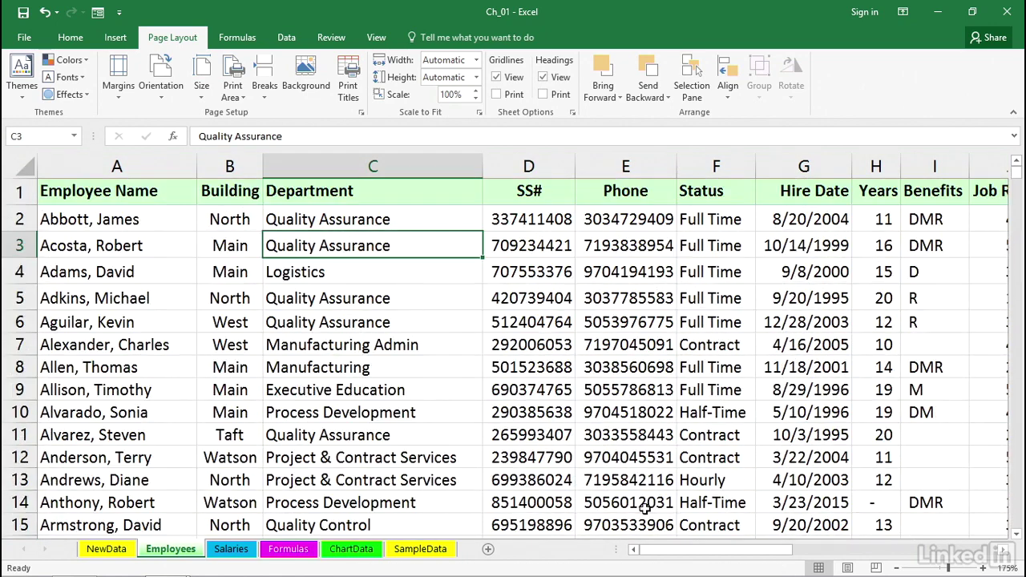
Narrow the SS# and Phone columns until they are too narrow for their numbers
click(524, 373)
drag(573, 167, 525, 166)
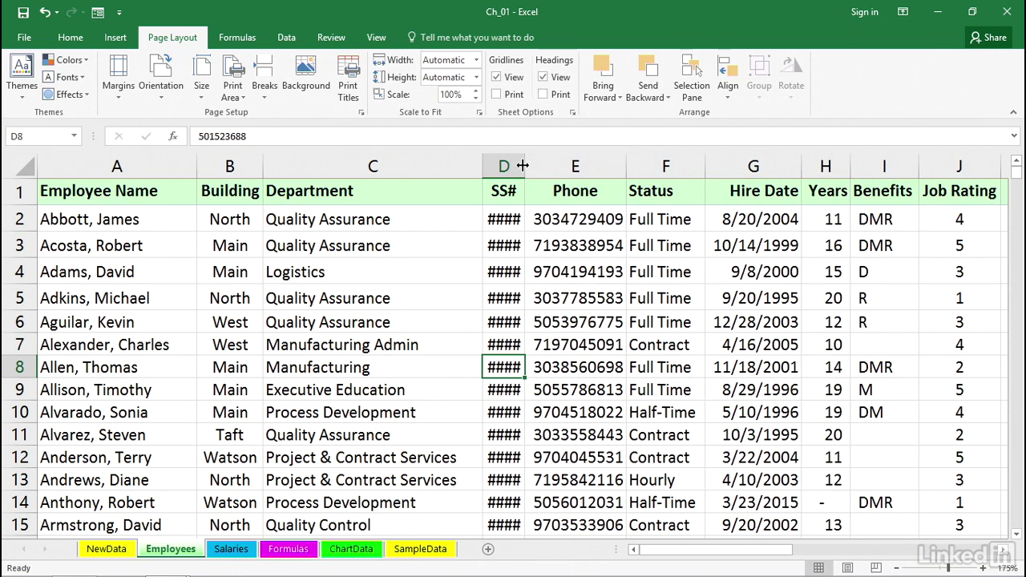
drag(625, 166, 568, 166)
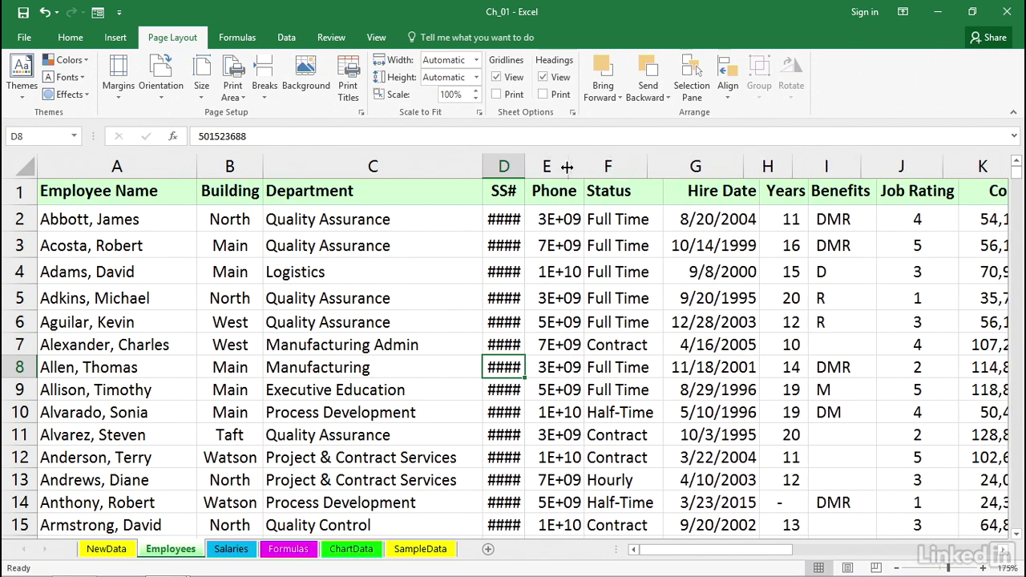
click(599, 265)
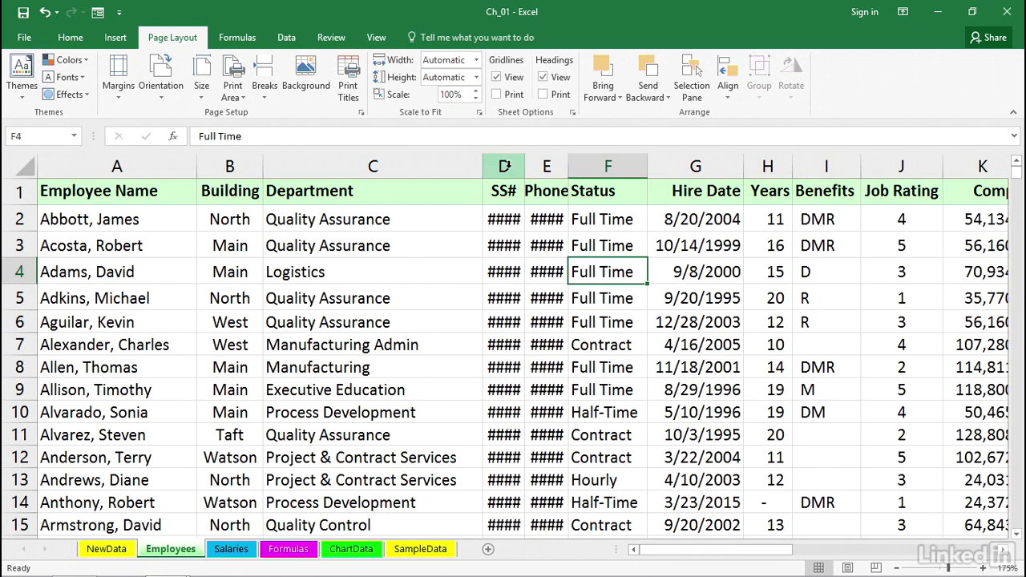
AutoFit the SS# and Phone columns together to the width of their contents
drag(503, 166, 526, 165)
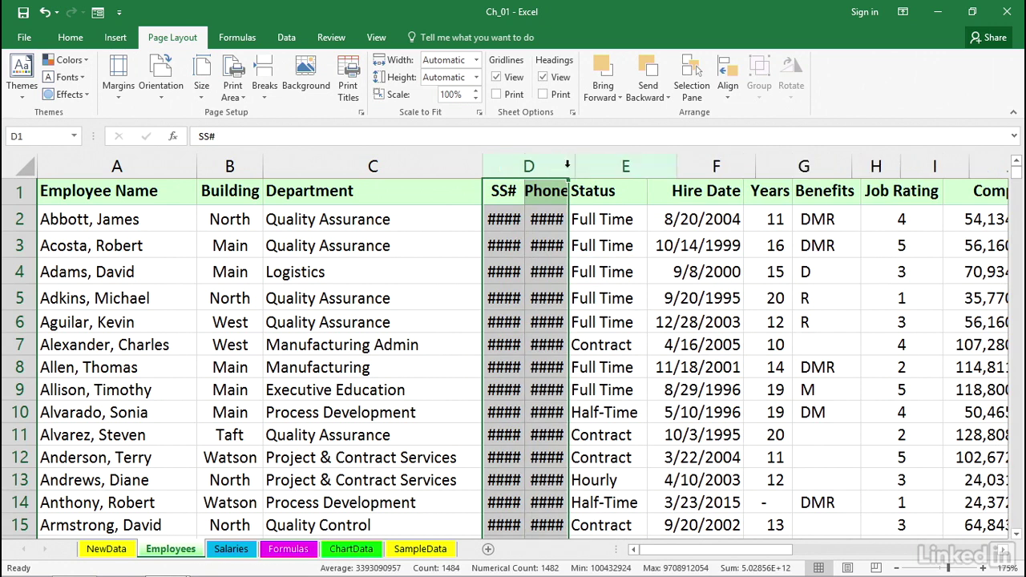
double_click(567, 166)
click(599, 222)
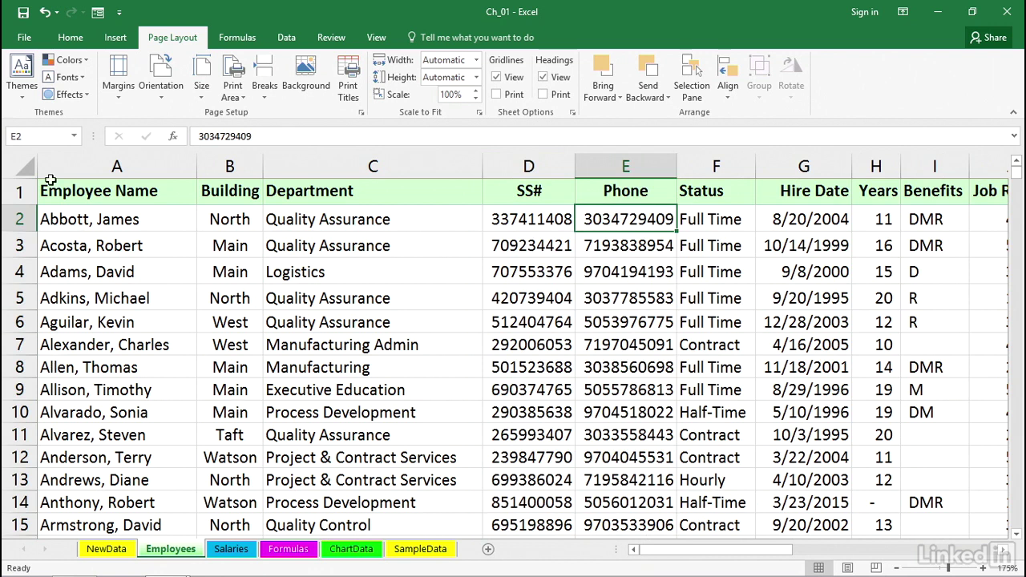
click(25, 166)
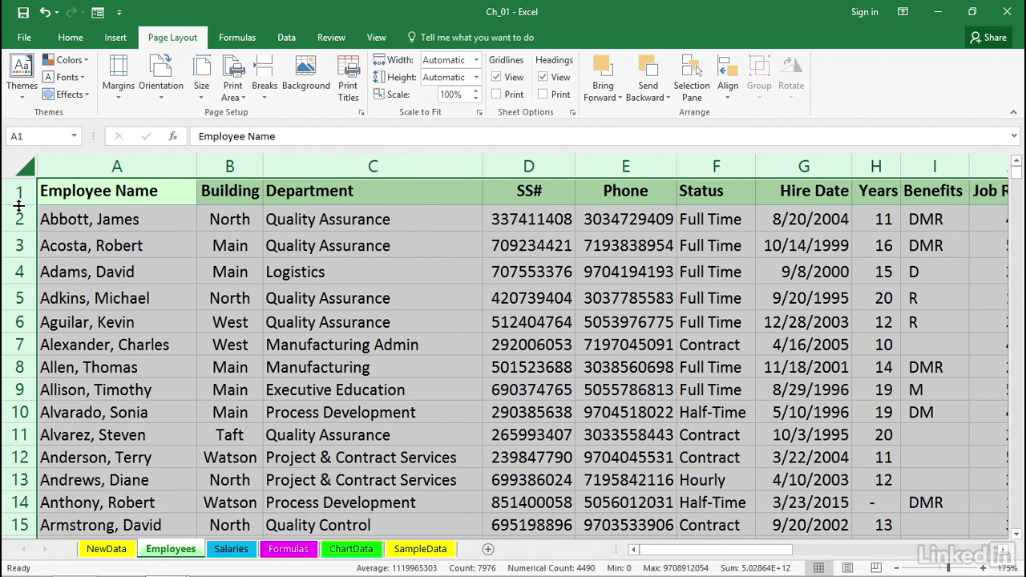
click(174, 303)
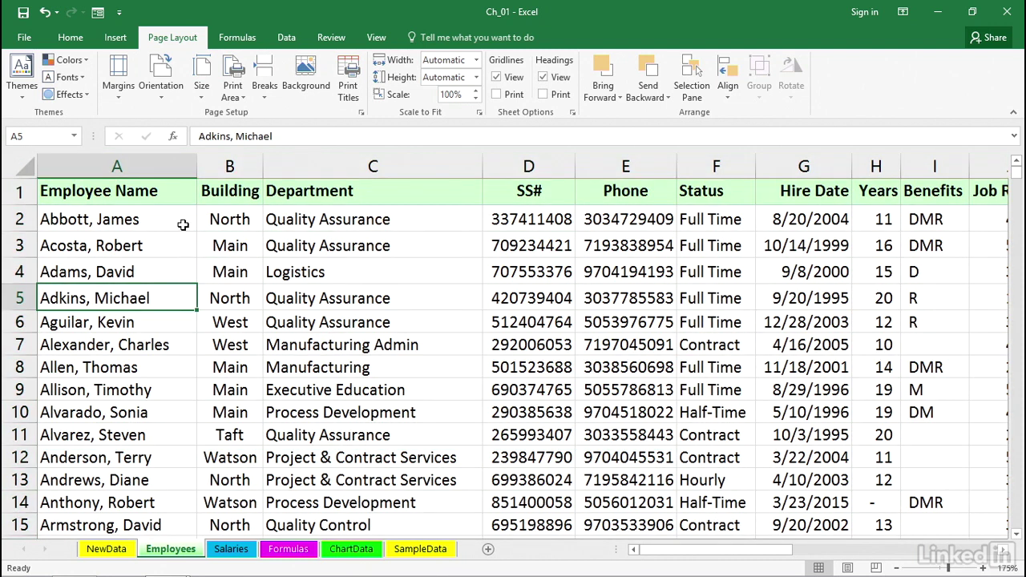
Compare the font size of the January sales figure in U2 with that of the employee name in A2
drag(655, 550, 891, 569)
click(331, 218)
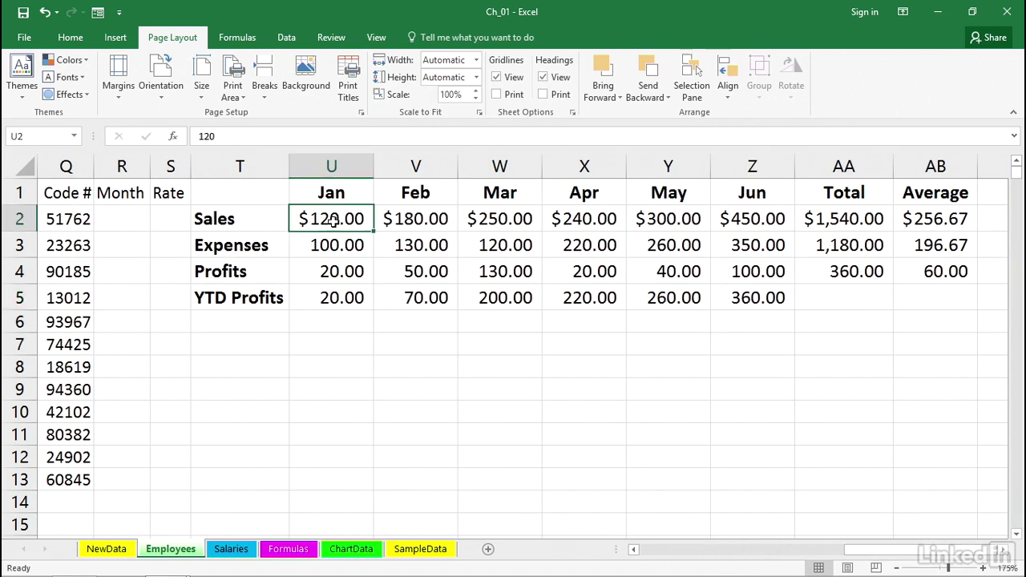
click(70, 38)
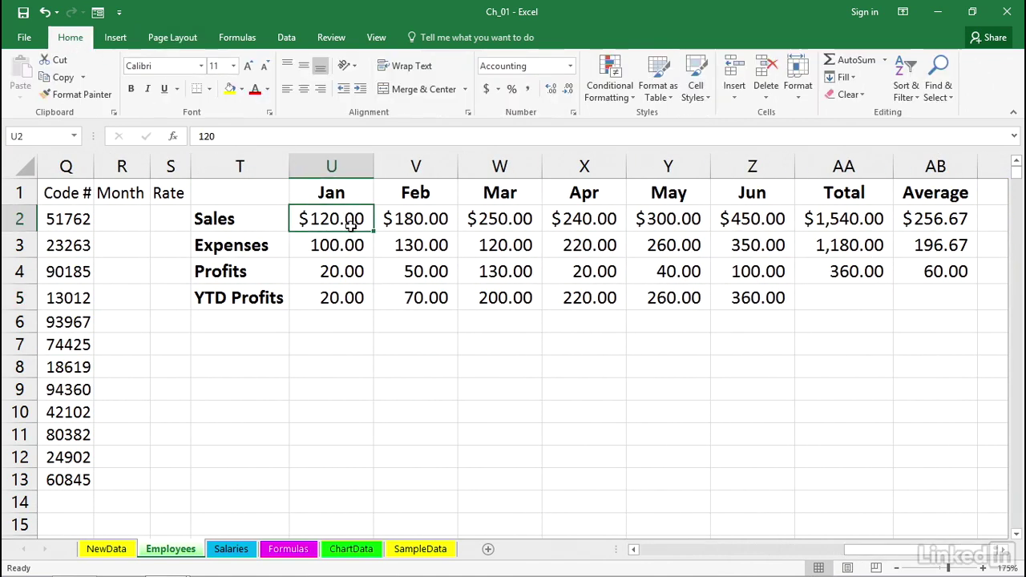
drag(875, 549, 663, 550)
click(142, 226)
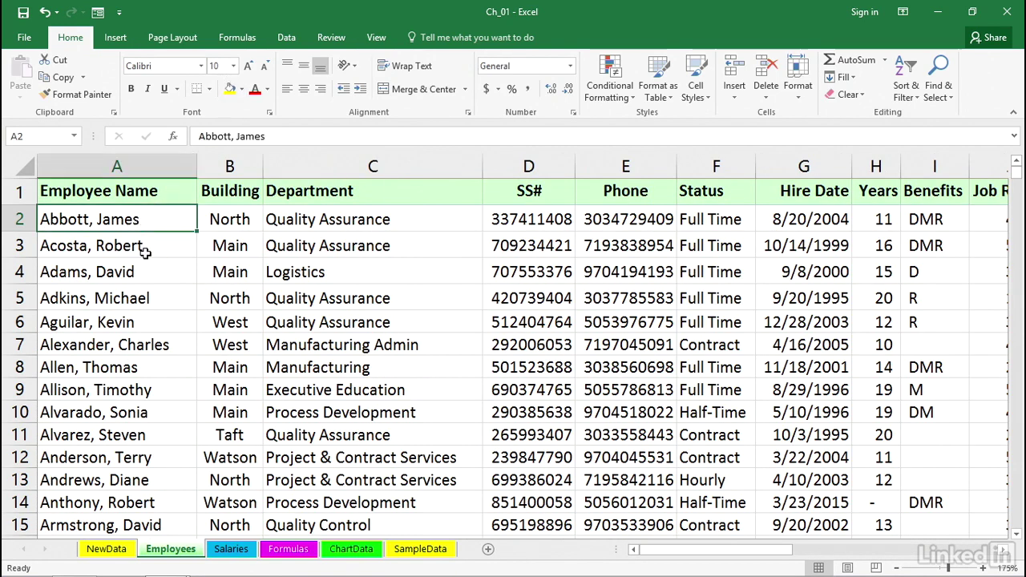
Set the font size of the entire Employees sheet to 11
click(18, 162)
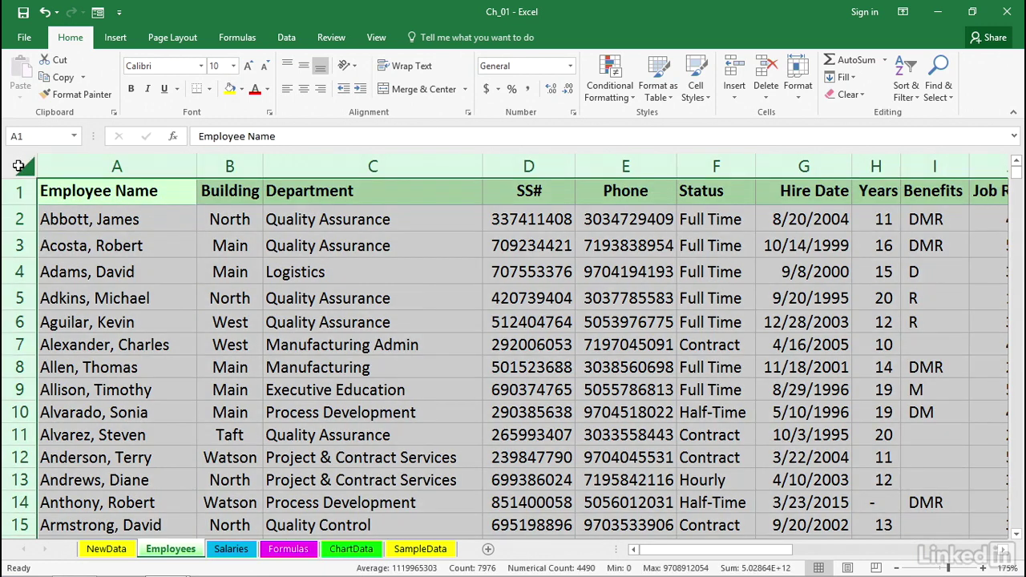
click(233, 67)
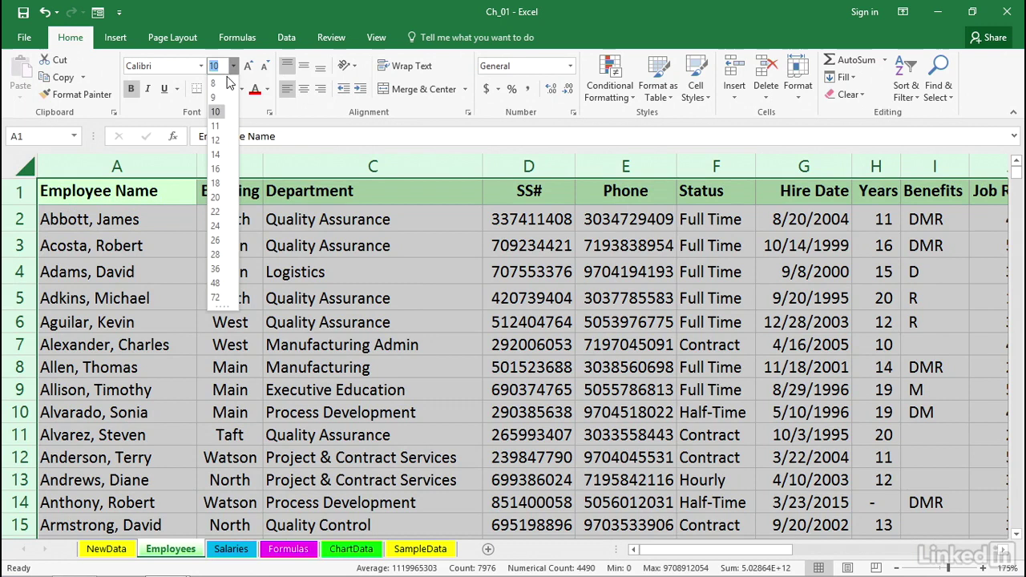
click(220, 122)
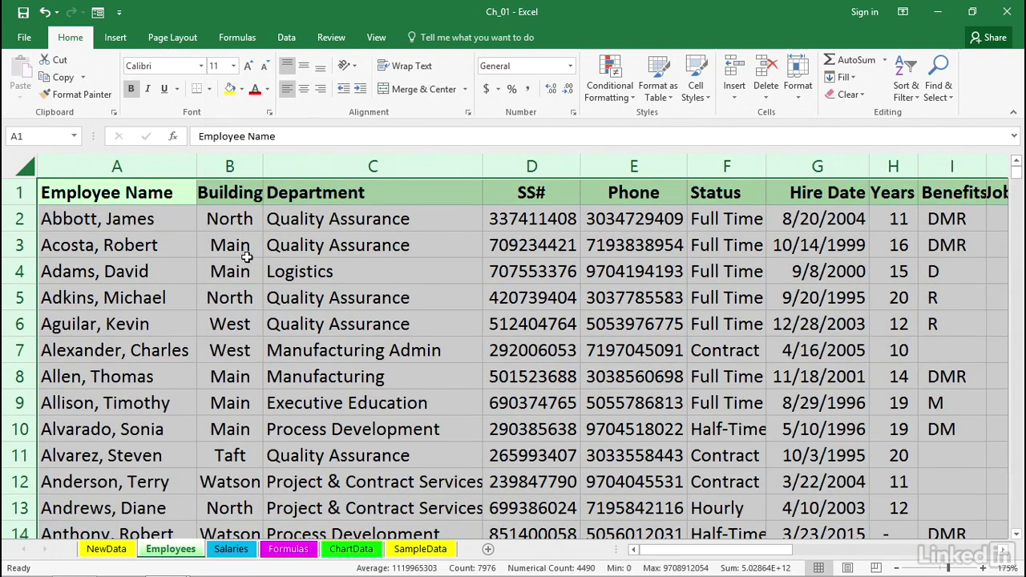
click(287, 294)
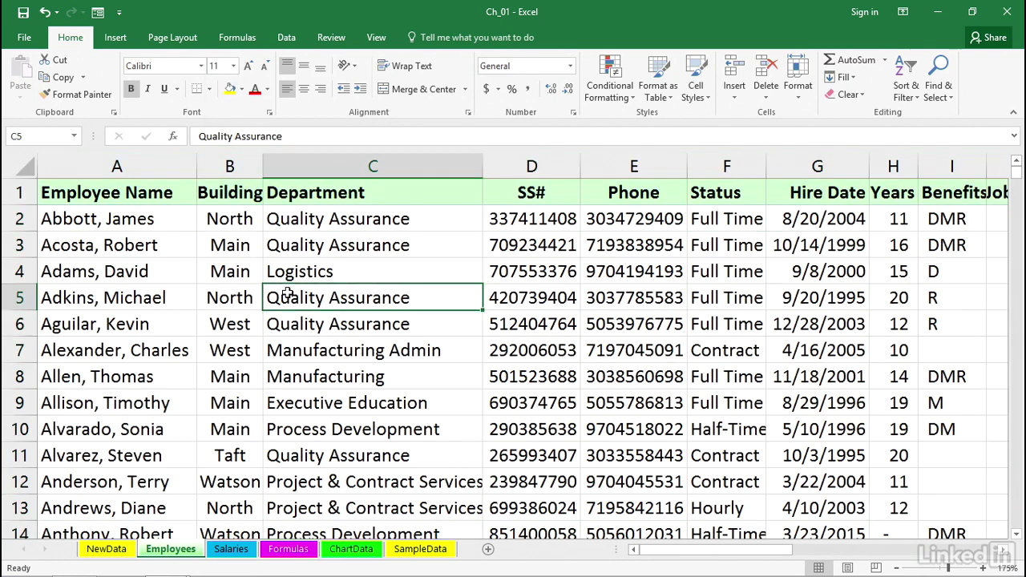
Select the whole sheet and check the height of row 1
click(19, 166)
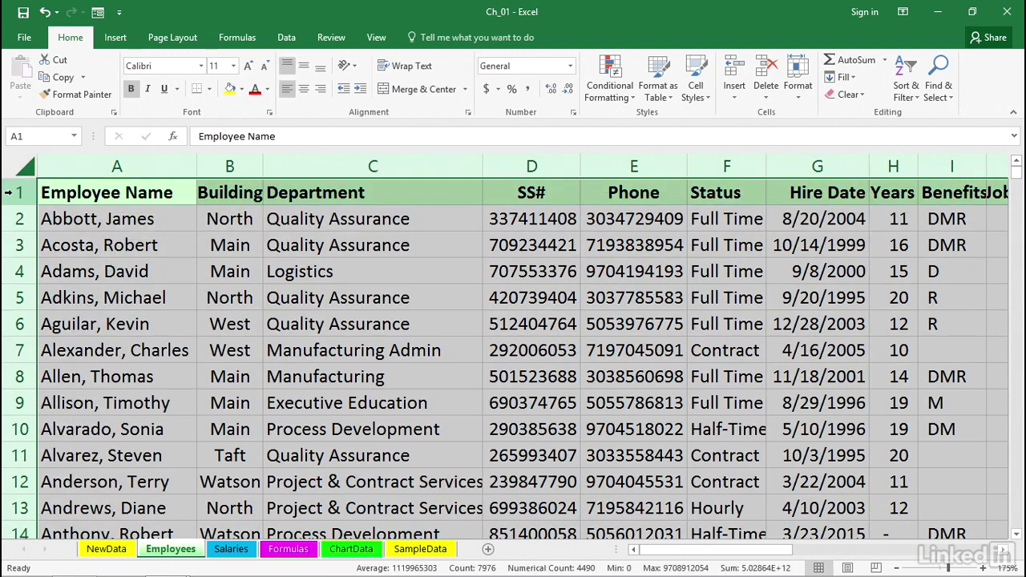
drag(18, 206, 18, 203)
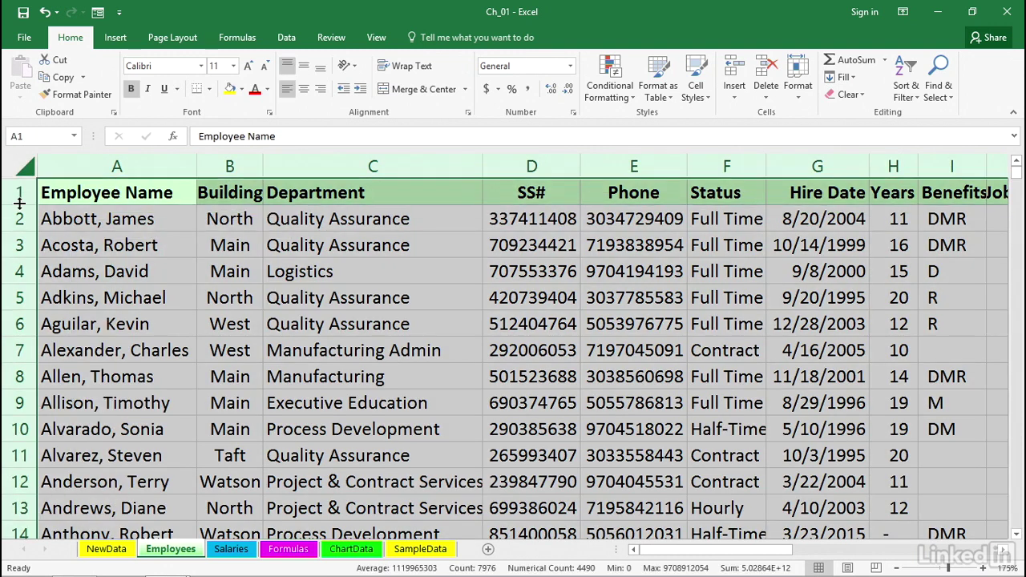
click(156, 270)
Widen the Mar column (W) in the monthly sales table beyond its neighbouring month columns
drag(716, 550, 952, 574)
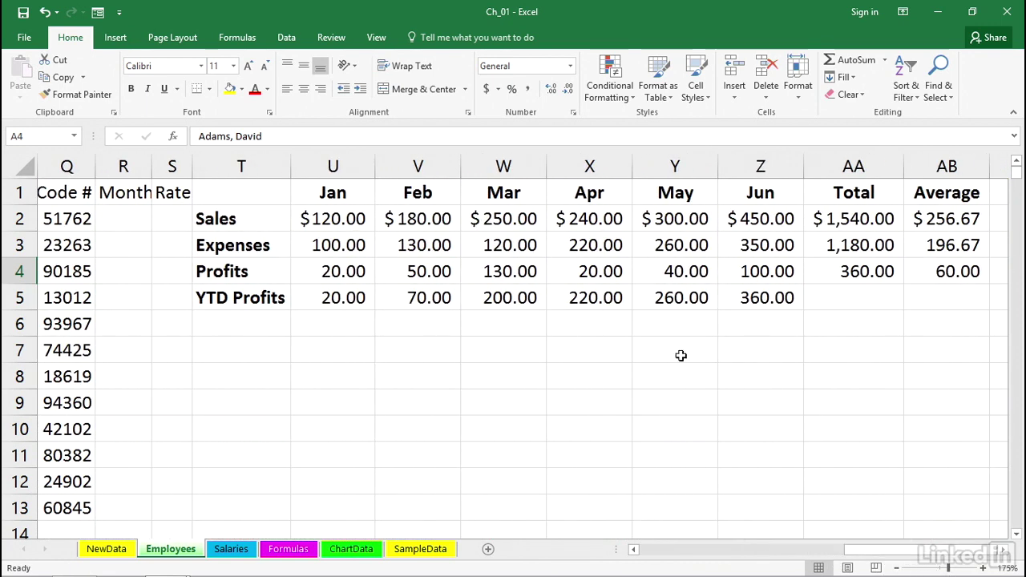
click(1003, 550)
click(1003, 550)
drag(432, 166, 450, 166)
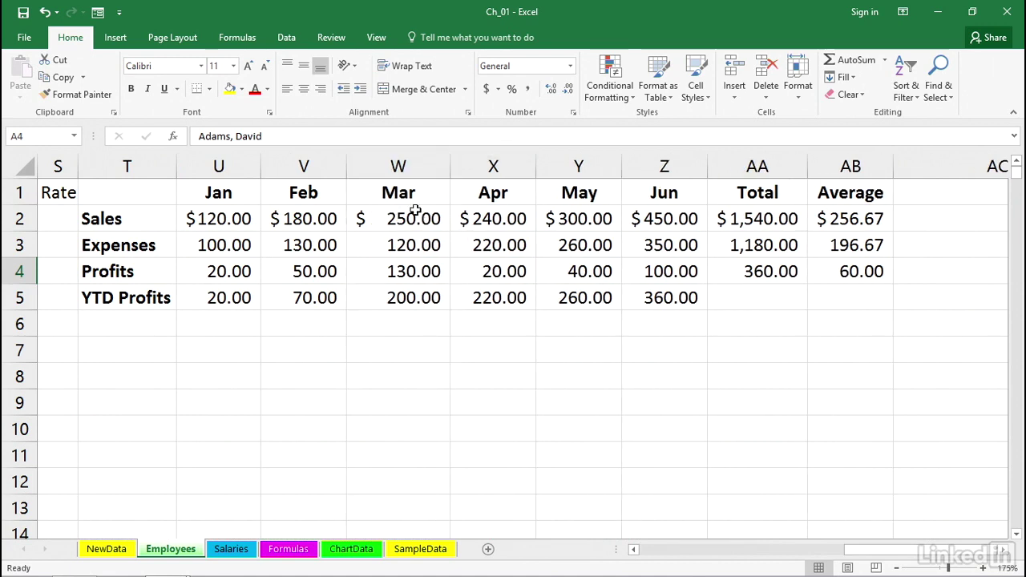
drag(449, 166, 455, 166)
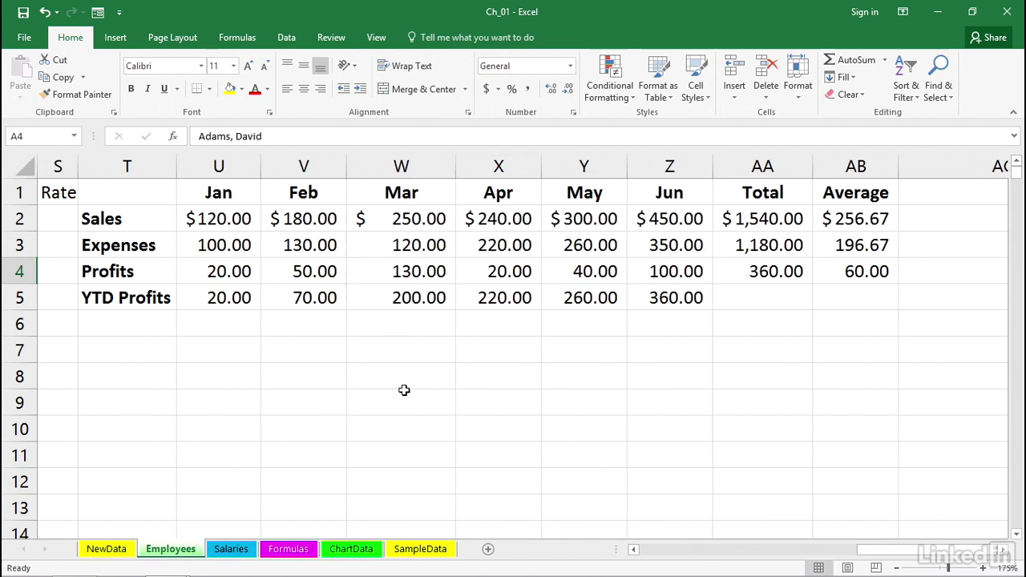
click(409, 407)
click(413, 421)
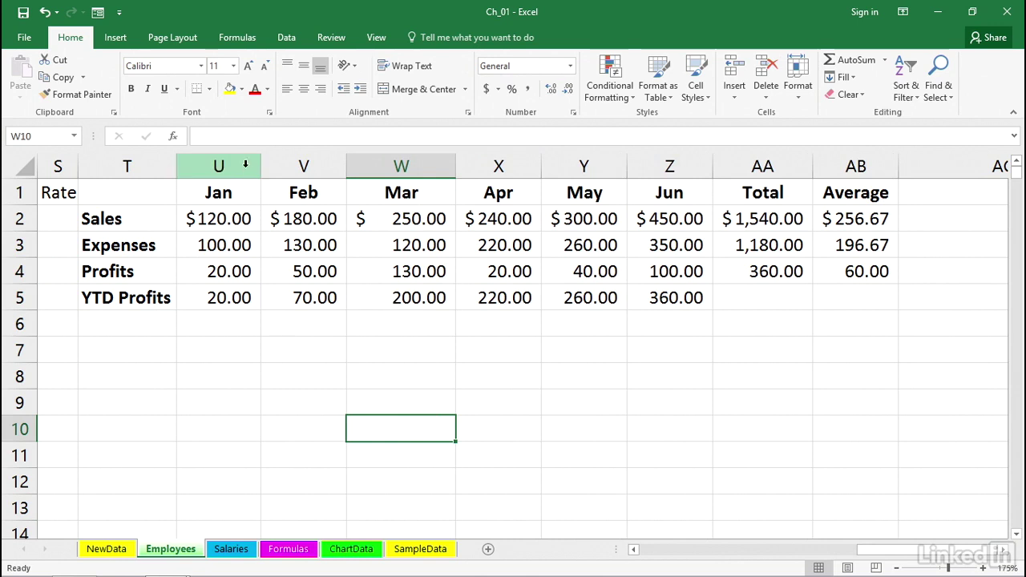
Give all six month columns, U through Z, the same width of about 9
drag(218, 160, 645, 163)
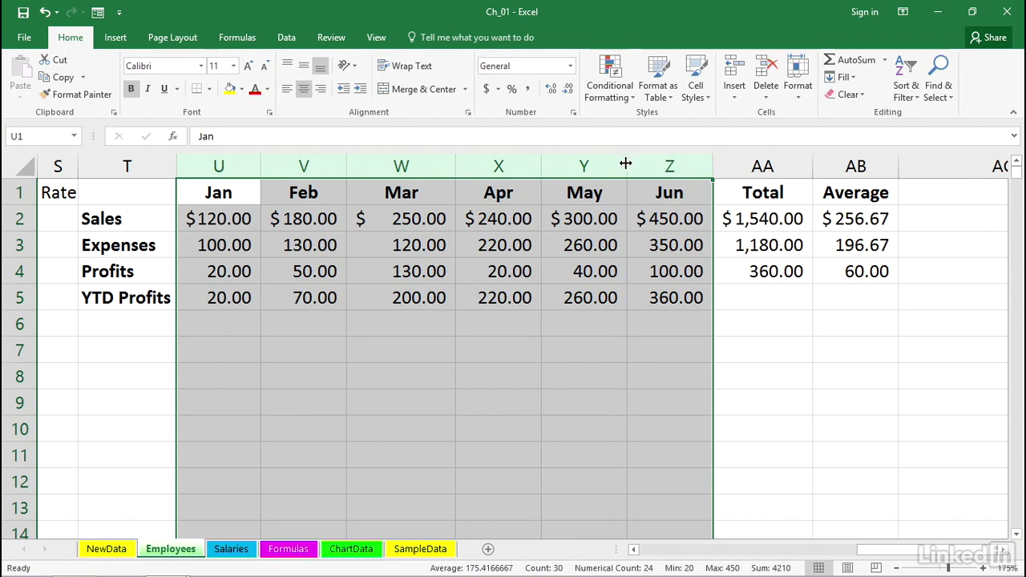
drag(626, 163, 626, 163)
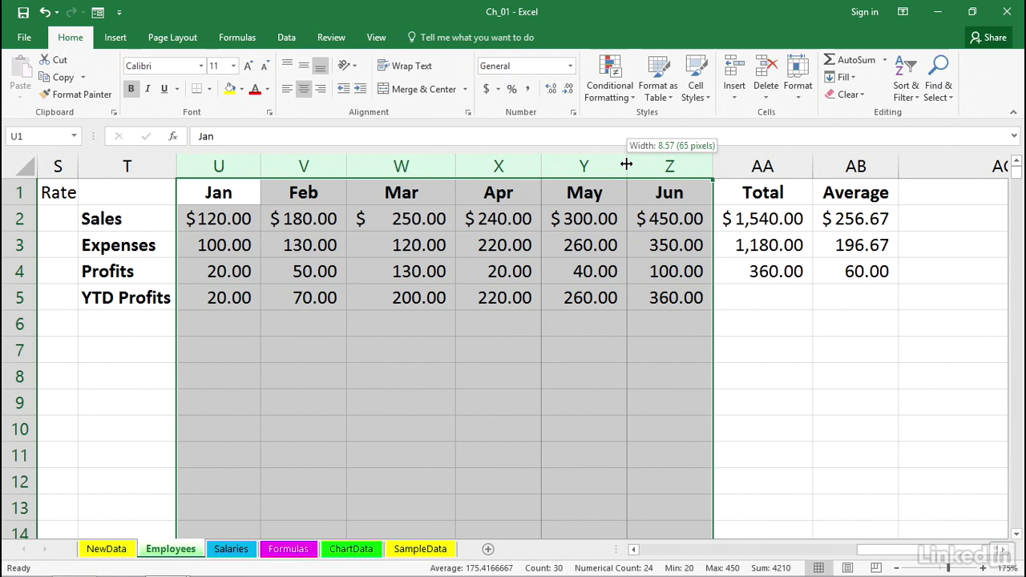
drag(626, 165, 632, 164)
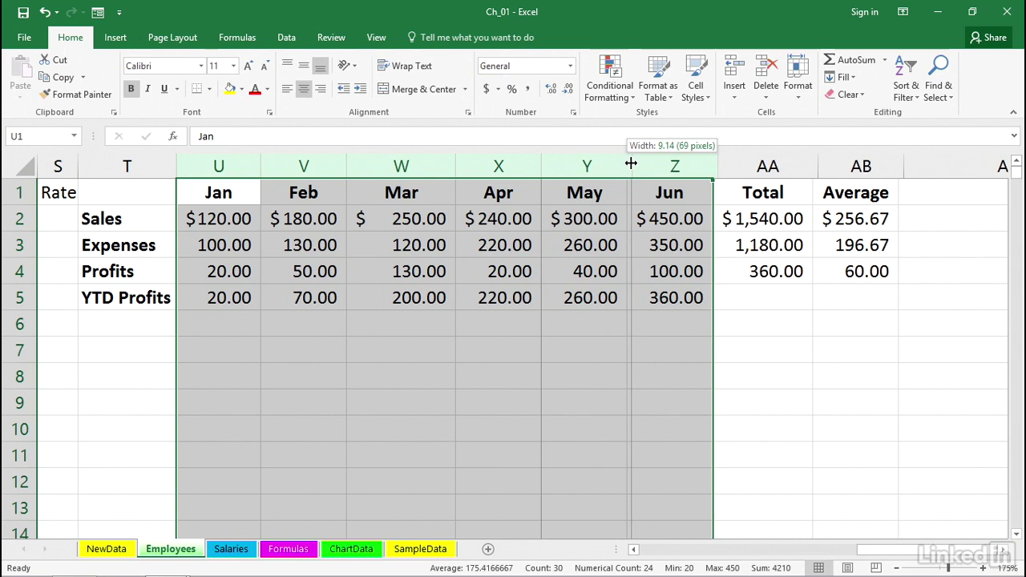
drag(632, 164, 631, 164)
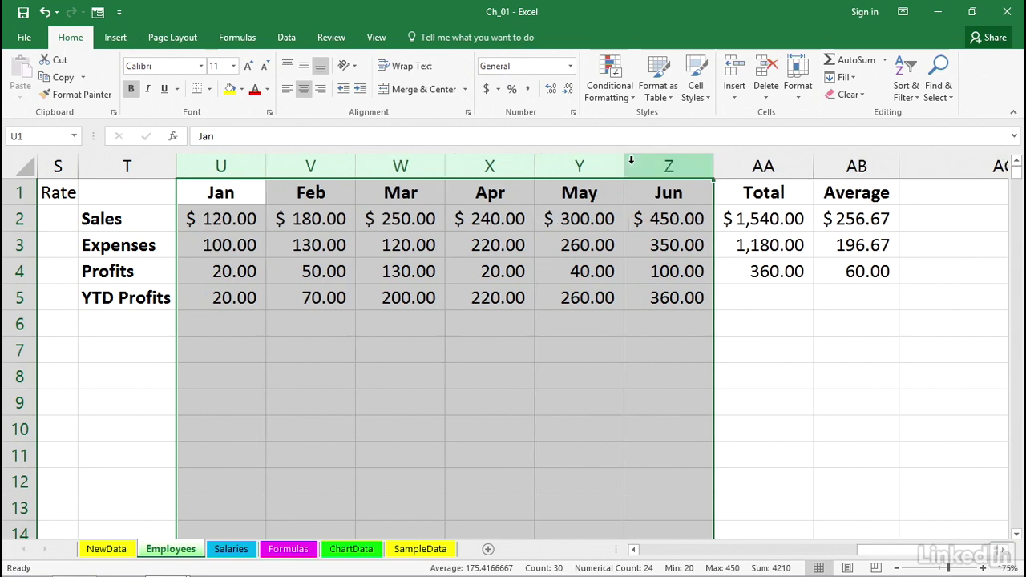
click(654, 333)
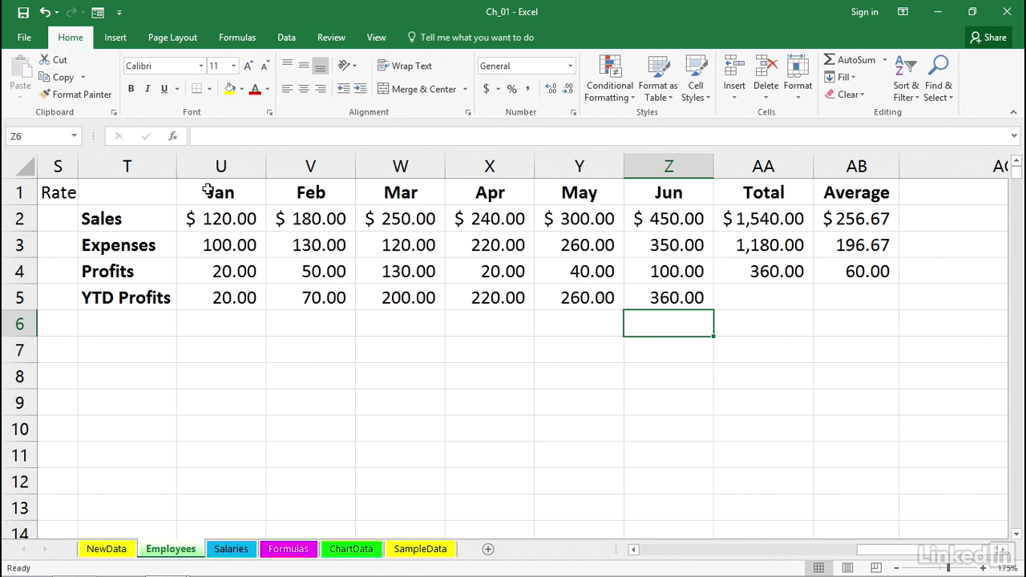
Make the table's column widths uneven by narrowing the Jan and May columns and widening Mar and Total
drag(266, 166, 230, 166)
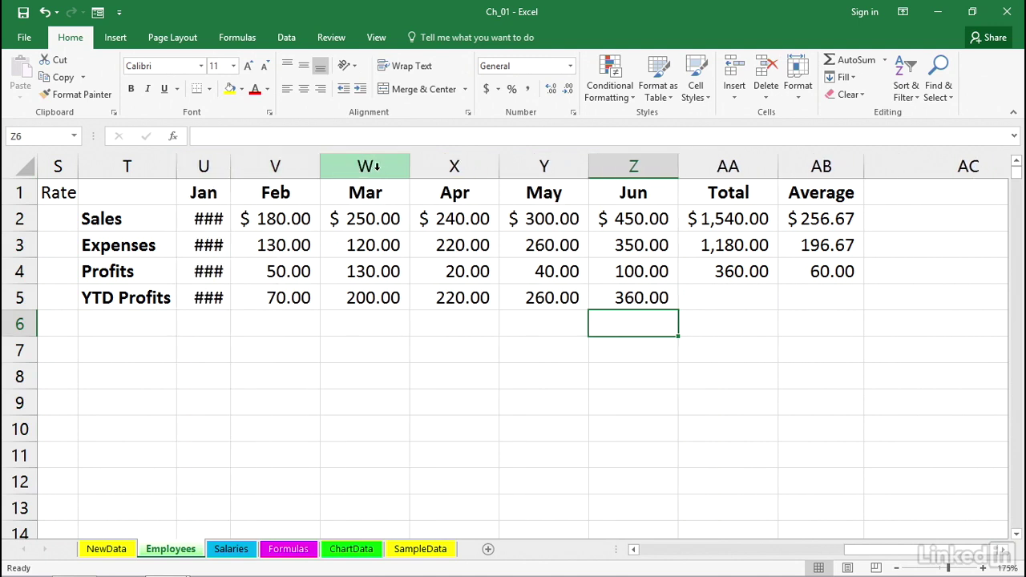
drag(410, 166, 438, 169)
drag(614, 168, 589, 166)
drag(777, 166, 815, 166)
AutoFit columns U through AB, from Jan to Average, to their contents
drag(204, 165, 839, 165)
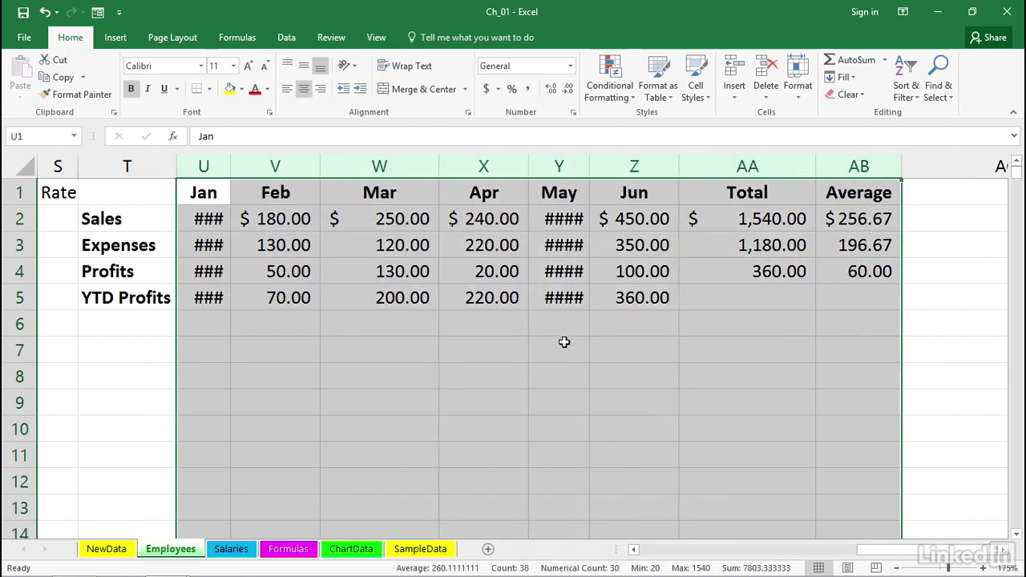
double_click(589, 166)
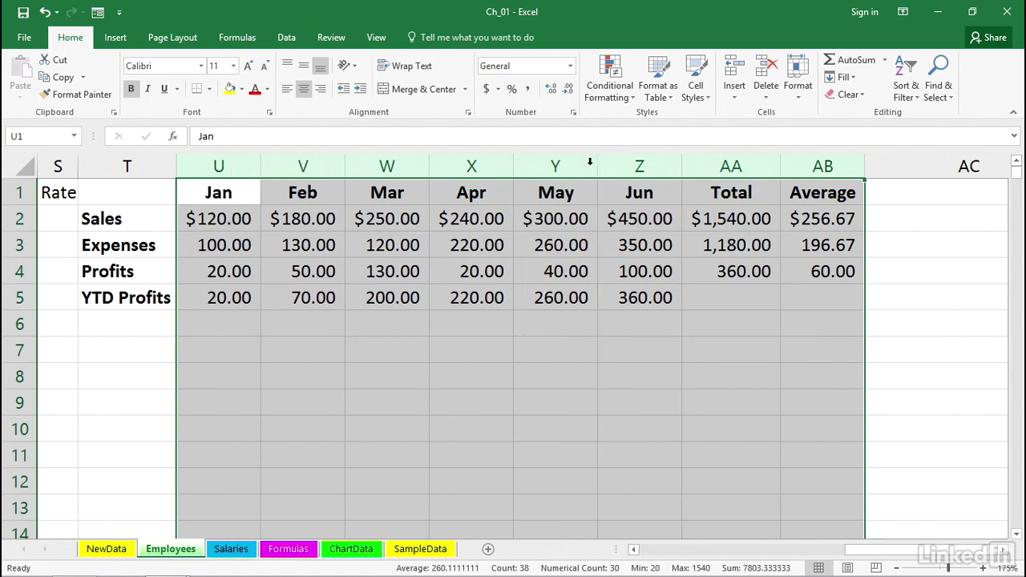
click(638, 299)
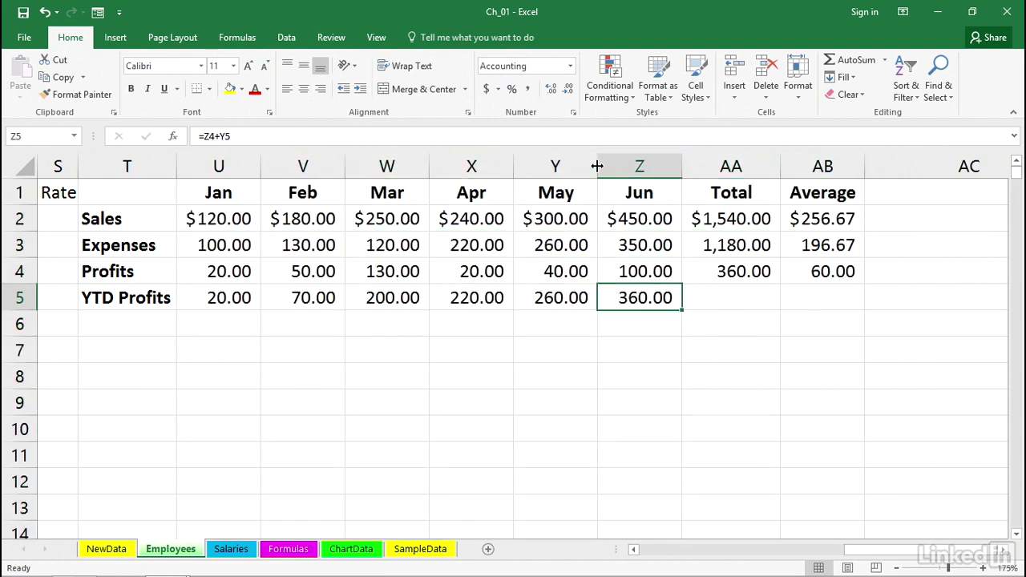
Check the individual widths of the May, Jun and Total columns
click(597, 165)
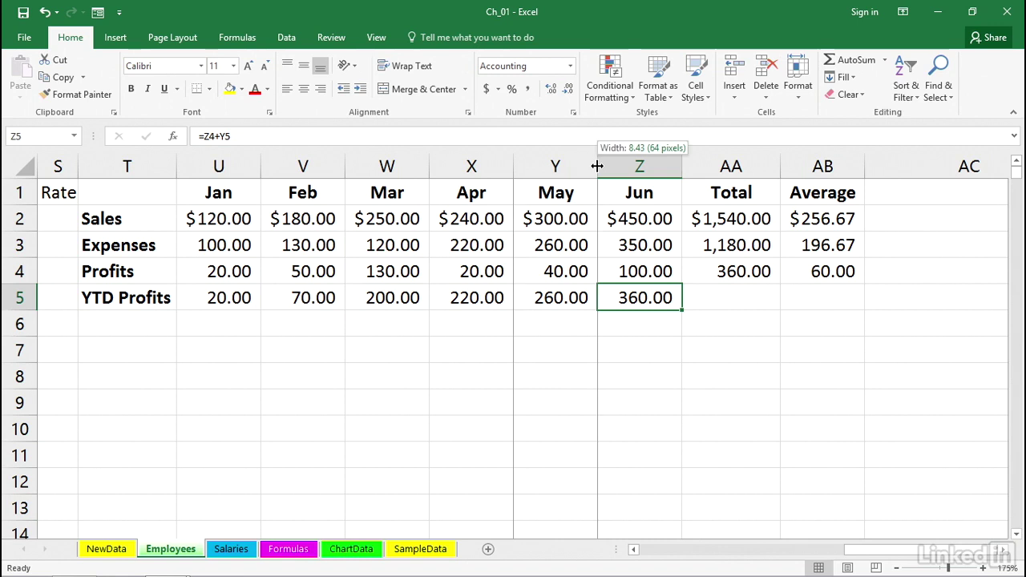
click(679, 165)
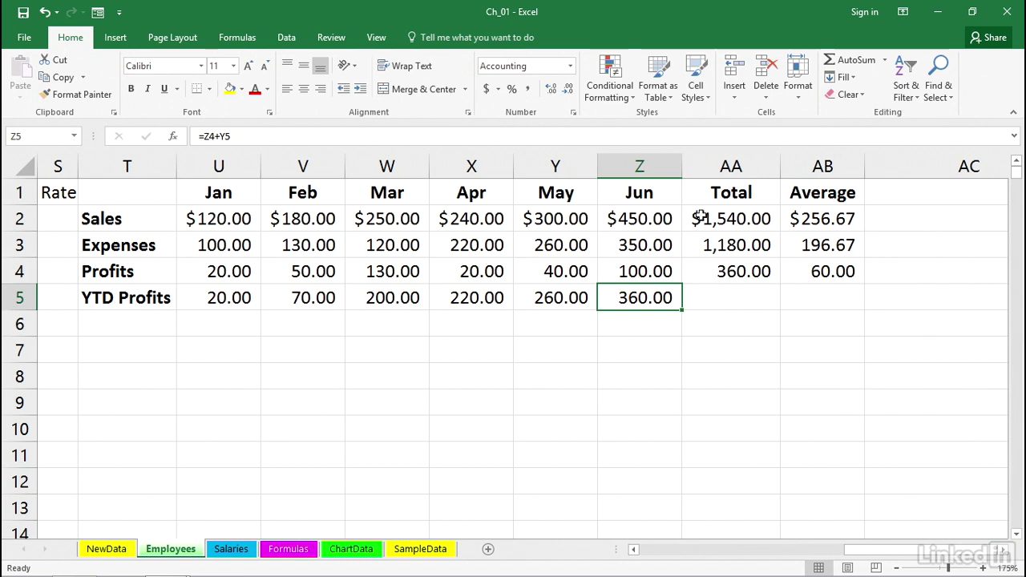
click(779, 166)
click(747, 234)
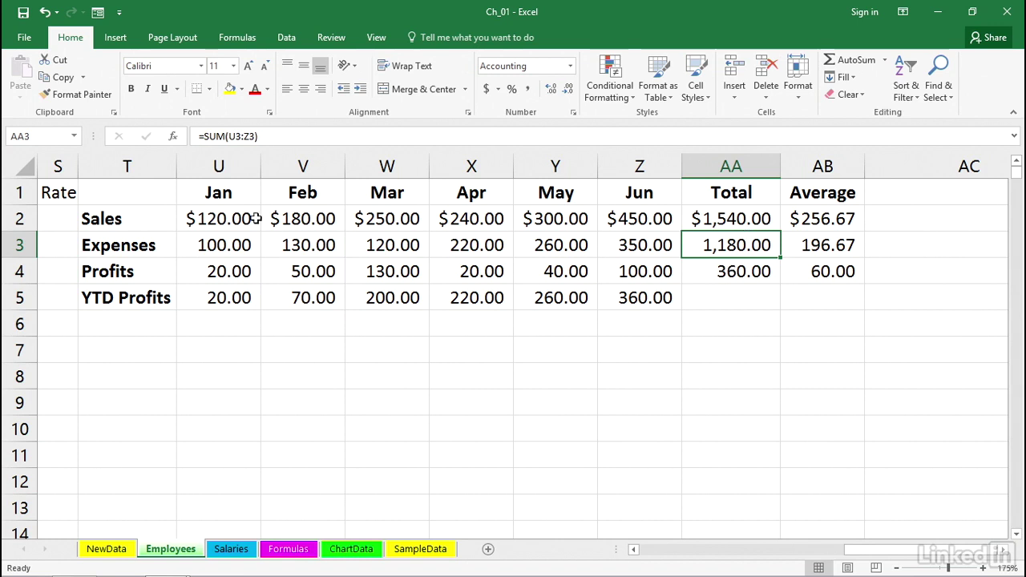
Give columns U through AA, Jan to Total, one uniform width just wide enough for the Sales total
drag(725, 166, 223, 167)
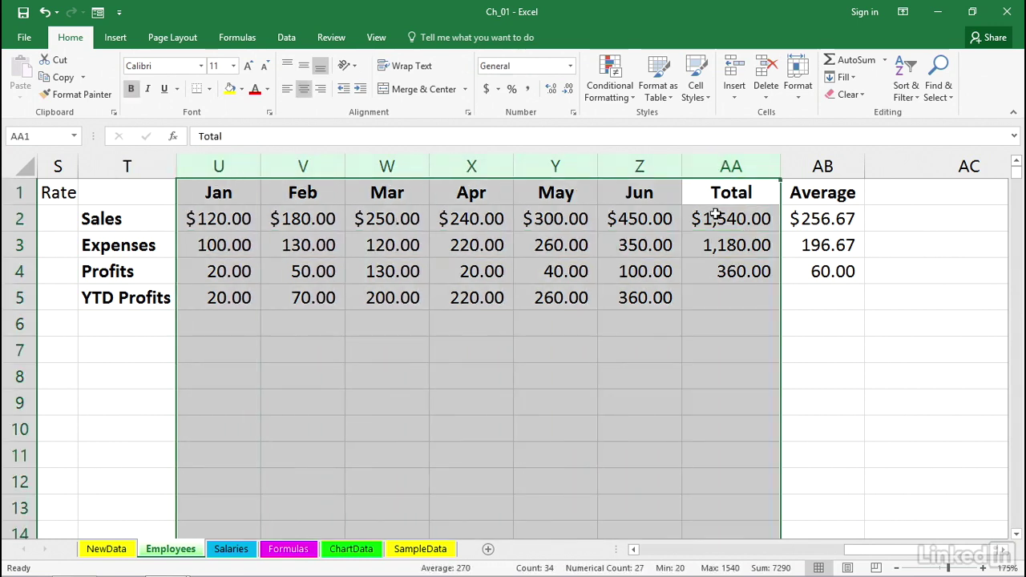
drag(780, 166, 776, 166)
drag(876, 167, 877, 167)
click(758, 371)
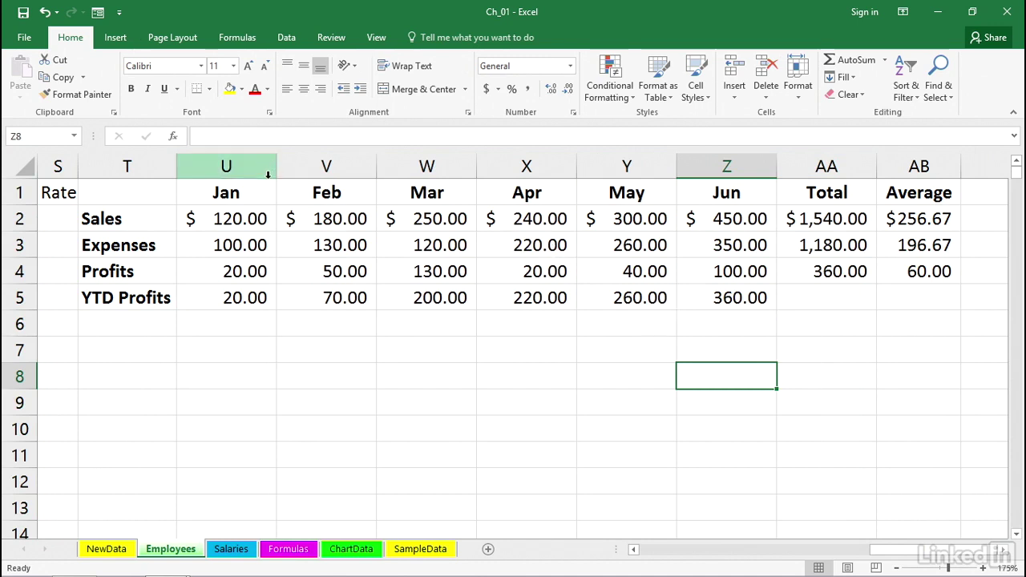
Increase the height of all rows on the Employees sheet uniformly to about one and a half times, and check the rows further down
drag(885, 549, 654, 549)
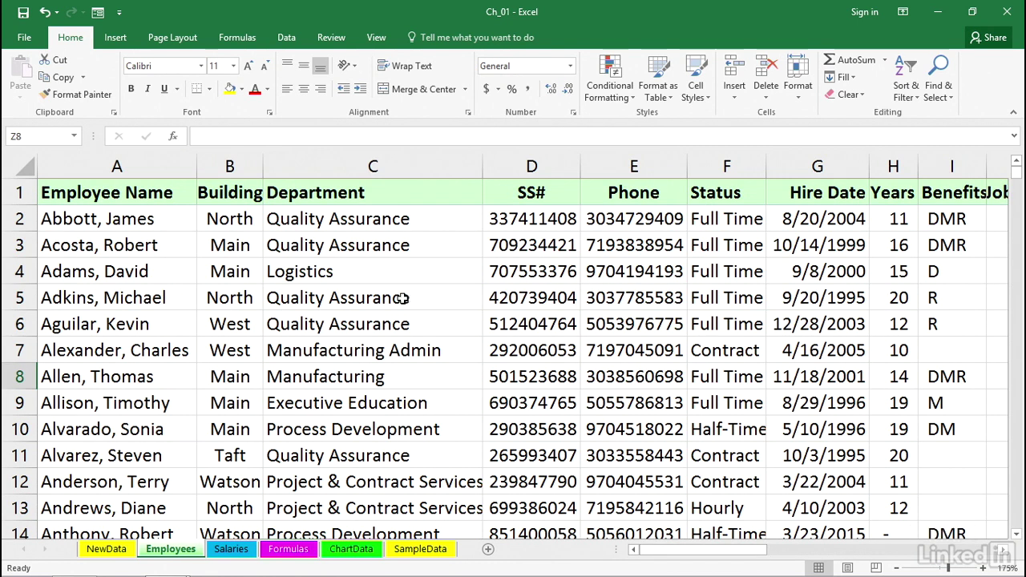
click(350, 245)
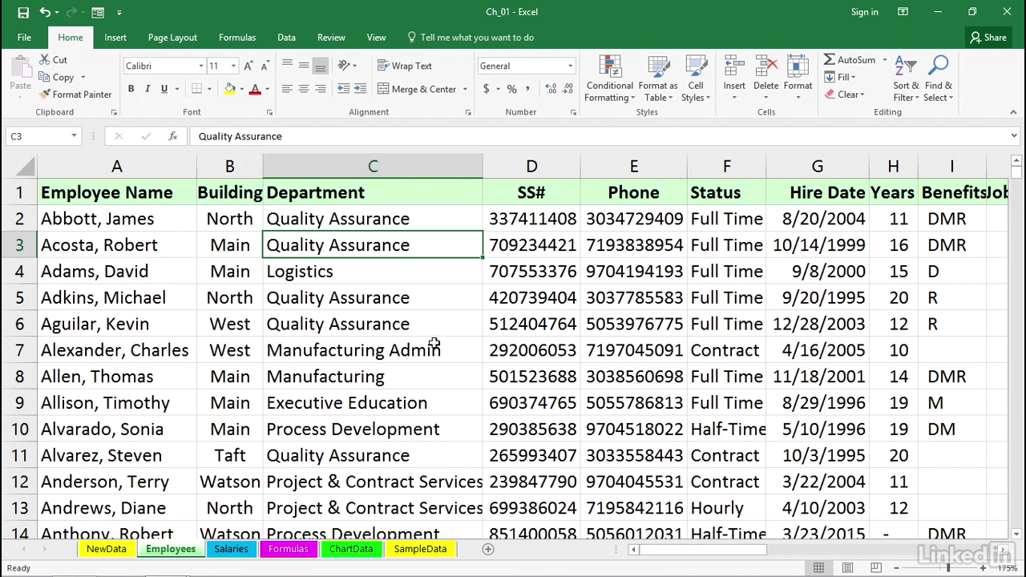
click(25, 167)
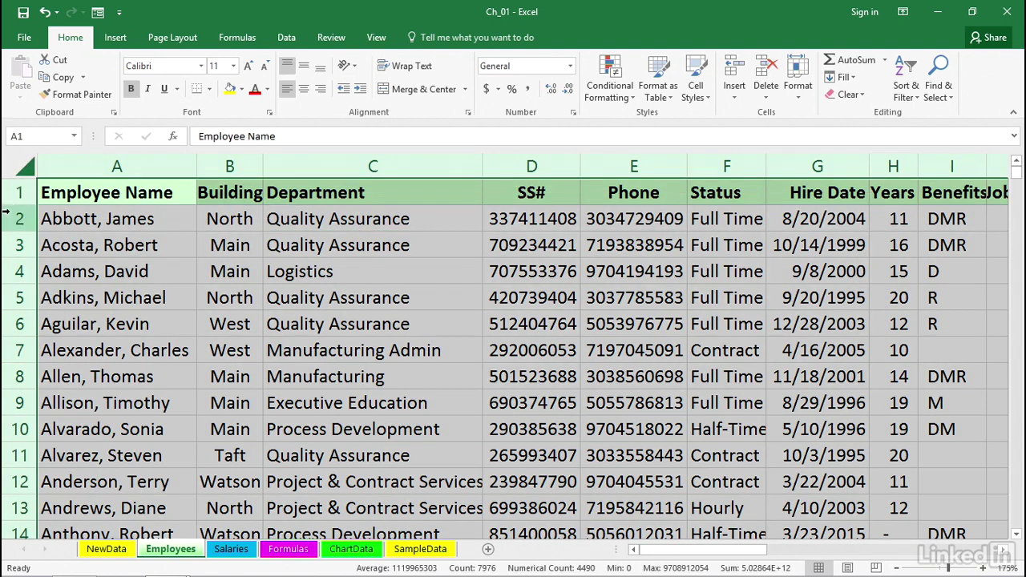
click(16, 161)
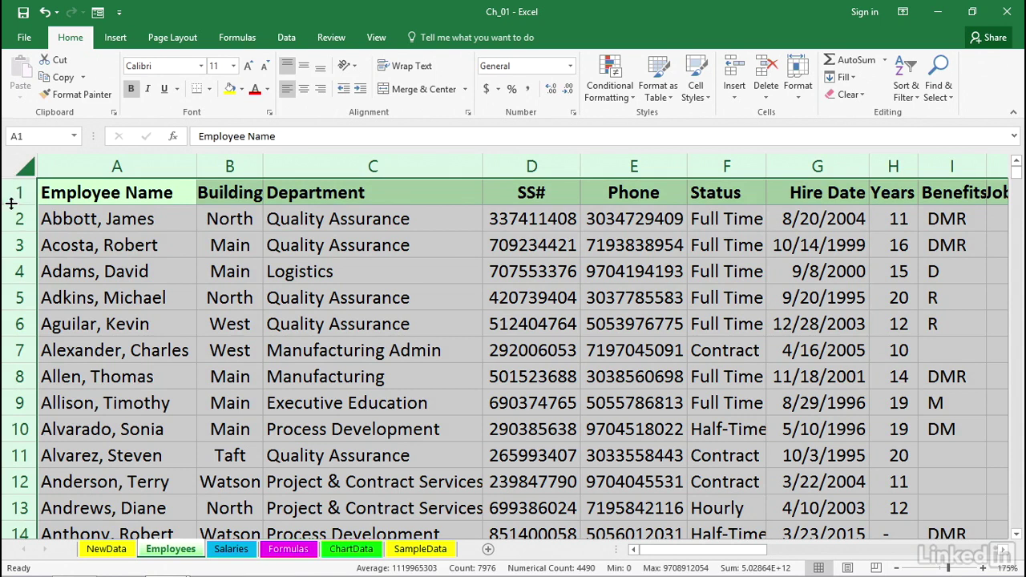
drag(11, 204, 14, 217)
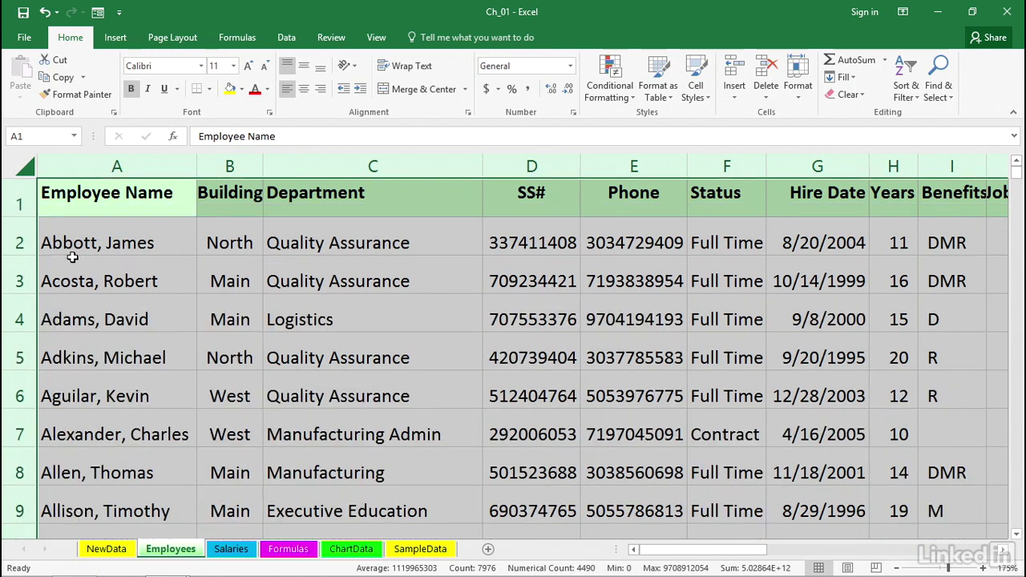
click(88, 277)
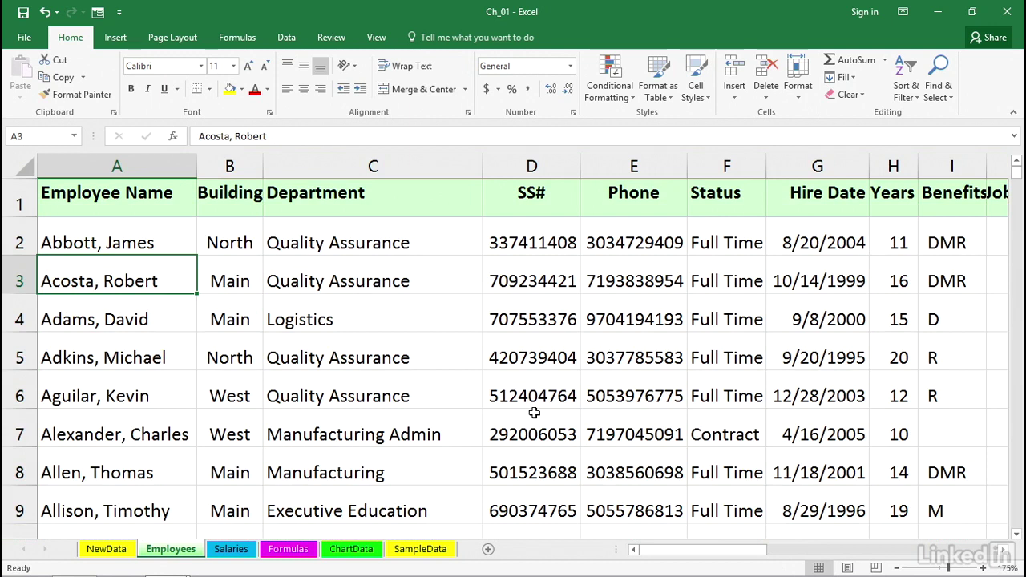
scroll(425, 391, down, 6)
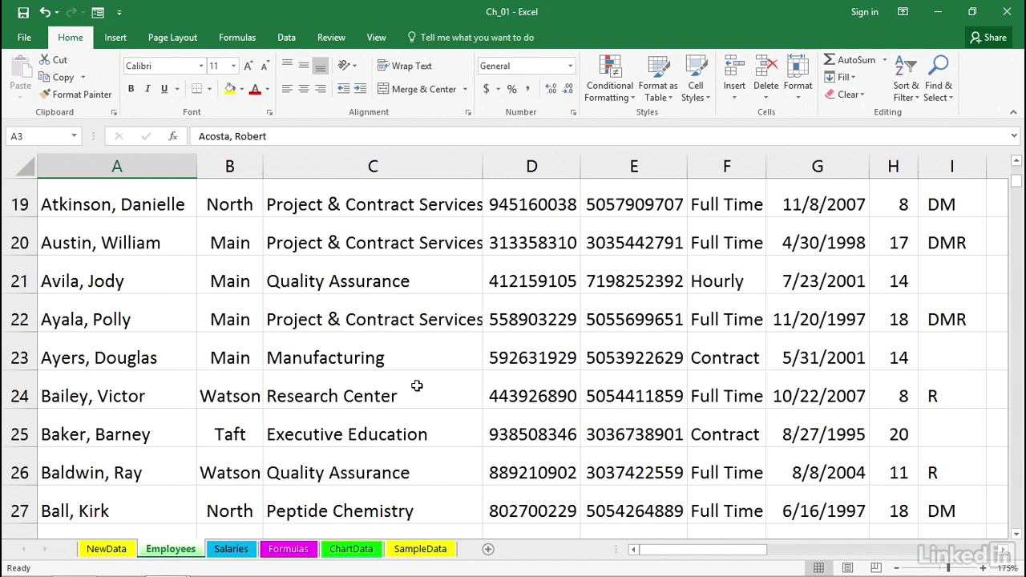
scroll(417, 387, up, 1)
scroll(416, 387, up, 5)
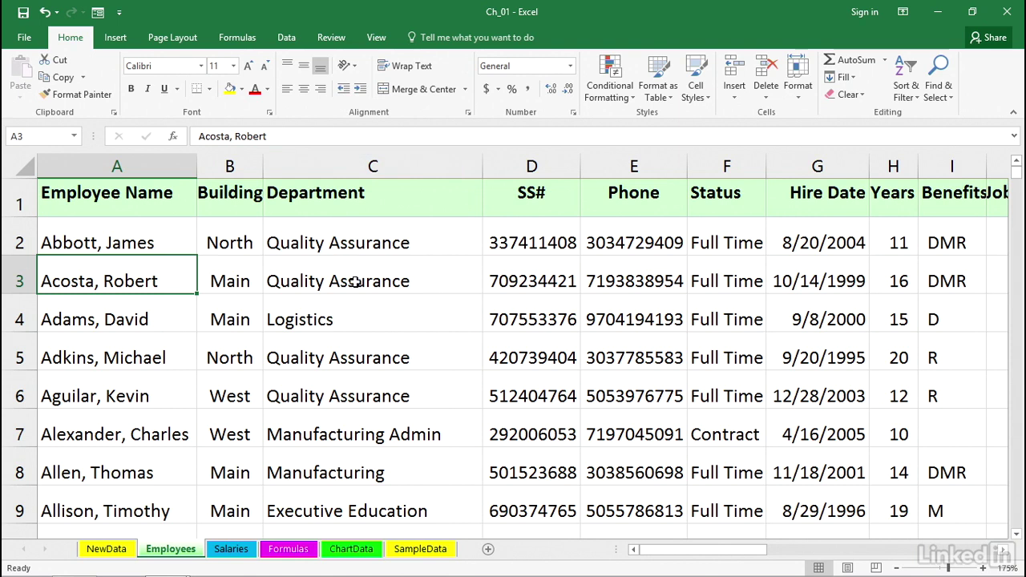
Give columns U through AB, Jan to Average, one uniform width slightly narrower than the current month columns
drag(702, 552, 942, 561)
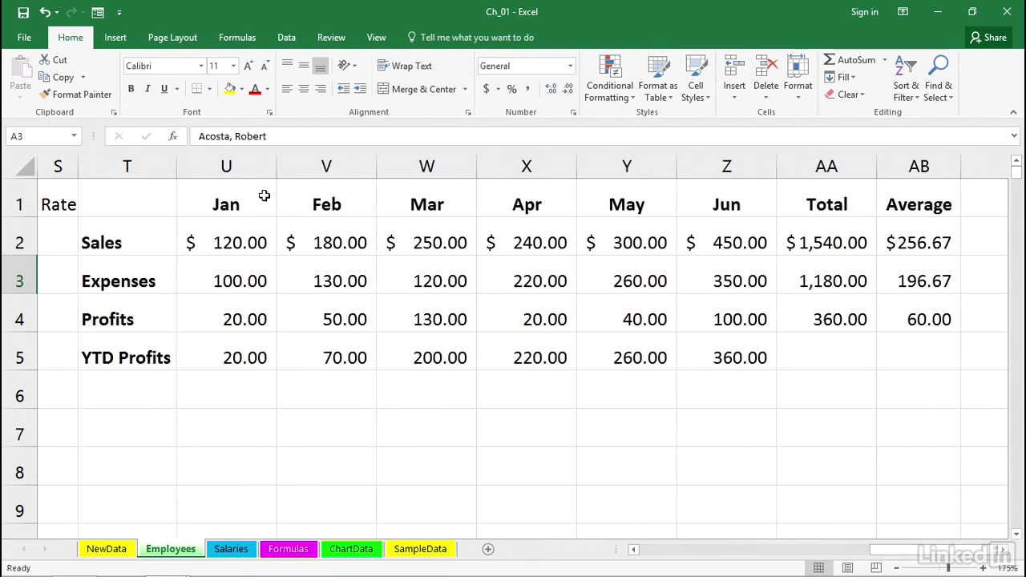
click(228, 166)
drag(273, 165, 906, 165)
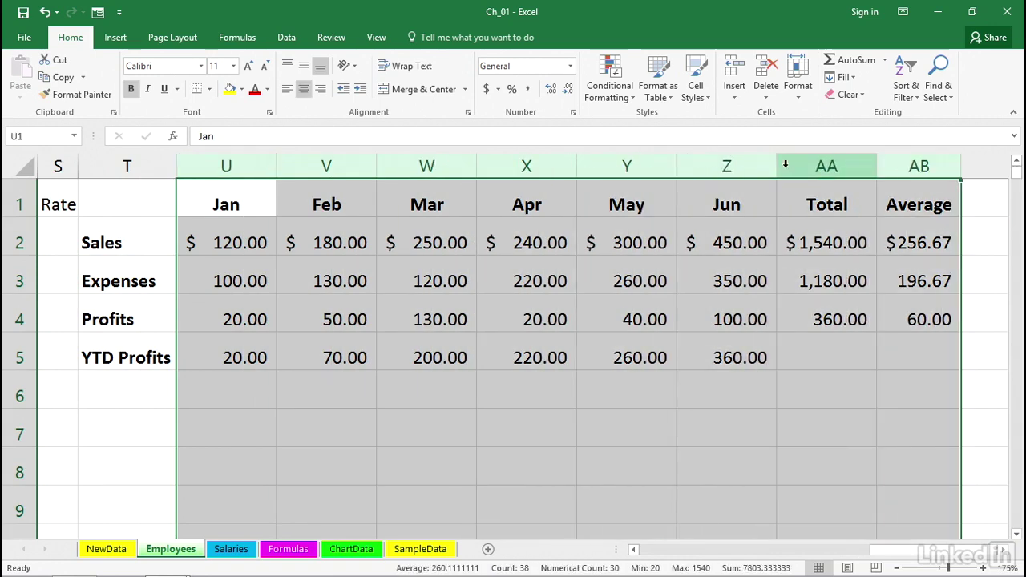
drag(775, 166, 773, 163)
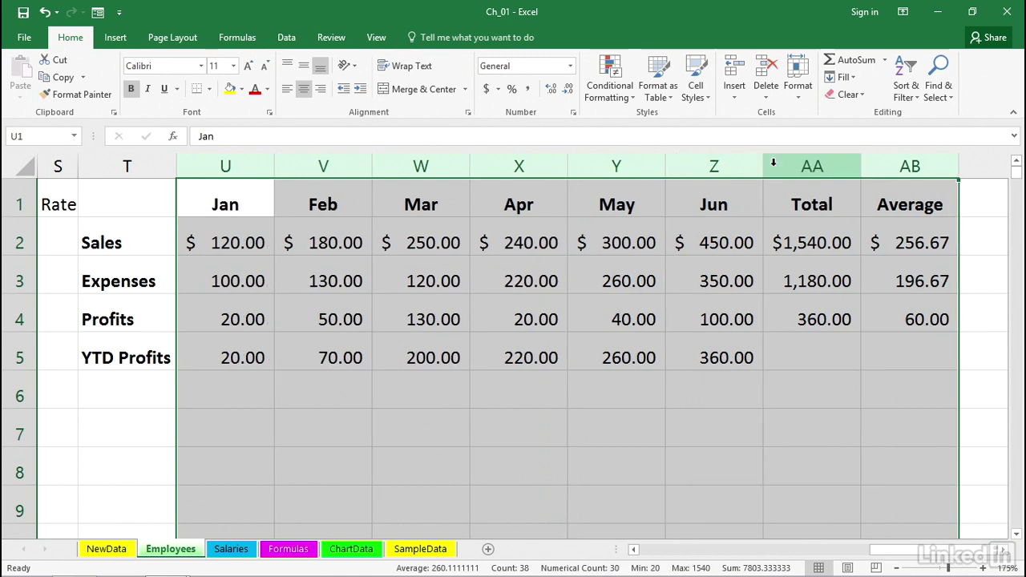